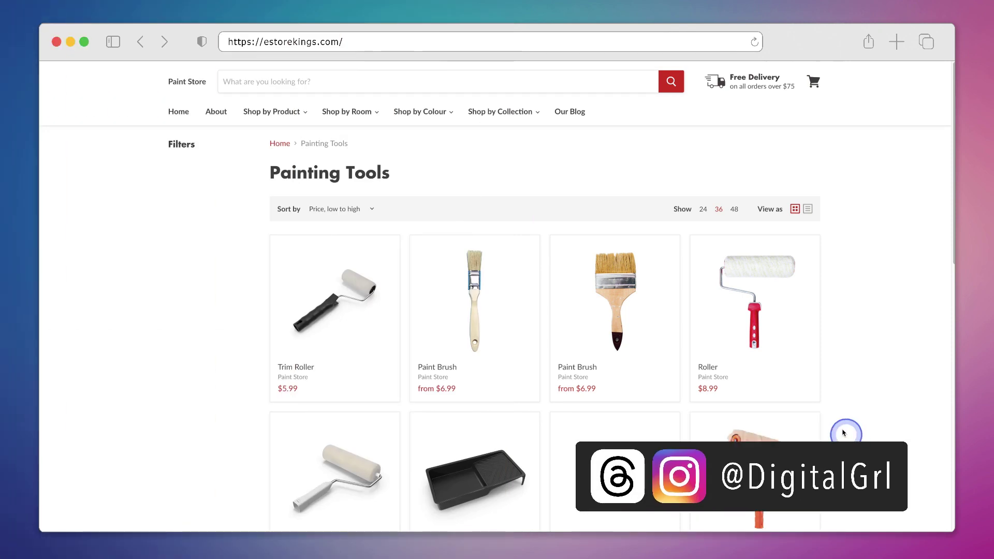
Switch to the admin Products list filtered to Collection is Painting Tools
{"action": "mouse_move", "coordinate": [523, 413]}
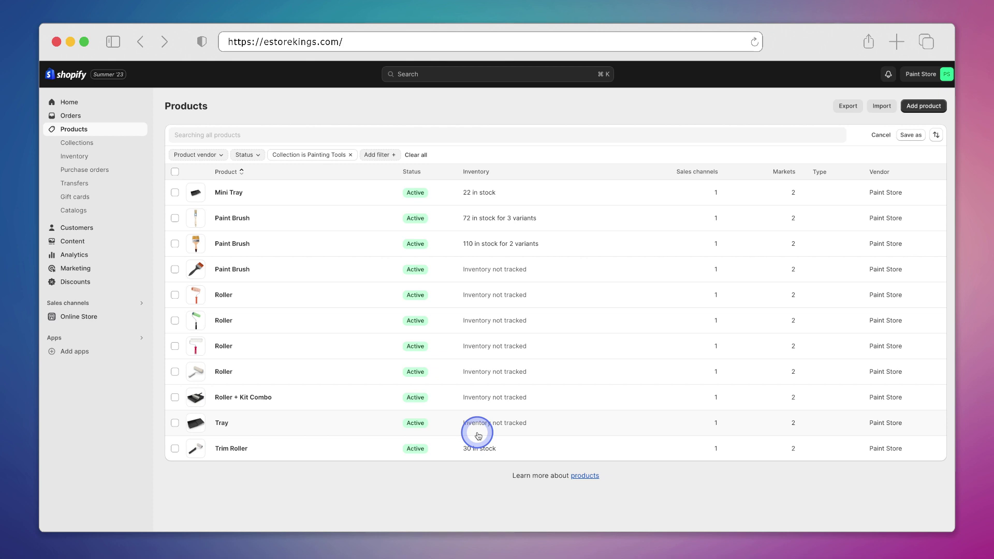
Bring up the Picked for you app recommendations from Add apps in the sidebar
{"action": "left_click", "coordinate": [102, 355]}
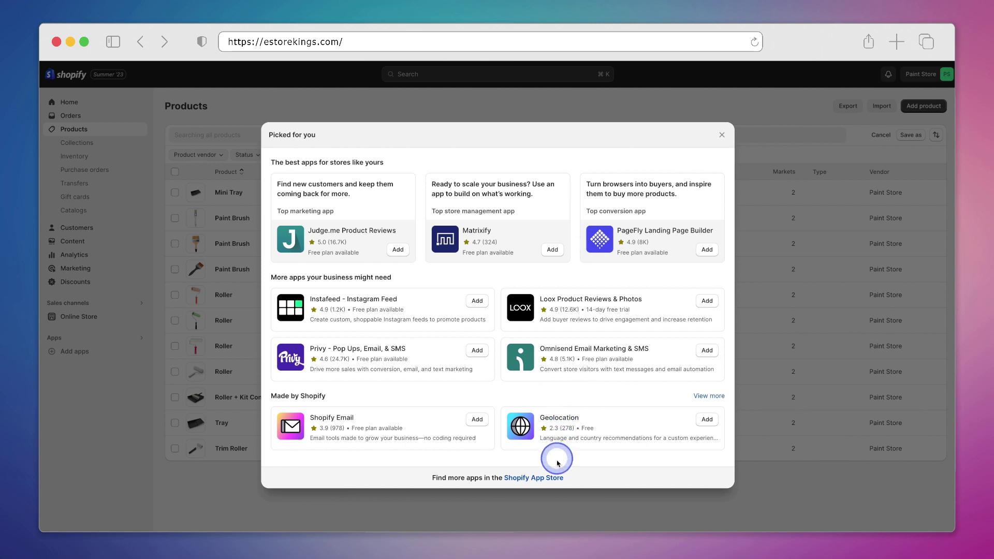
Search the App Store for 'shopify bundles' and open the free Shopify Bundles app page
{"action": "left_click", "coordinate": [552, 475]}
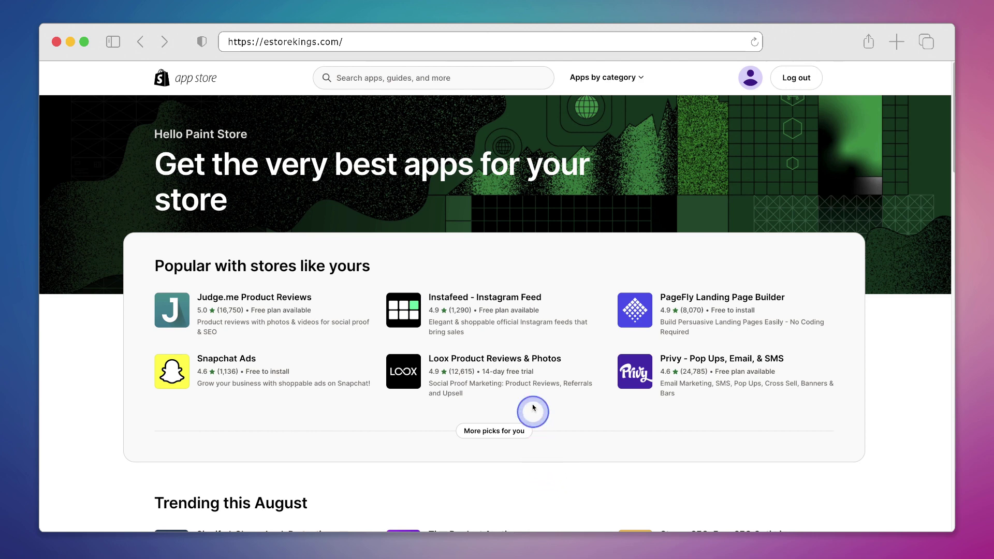
{"action": "left_click", "coordinate": [428, 82]}
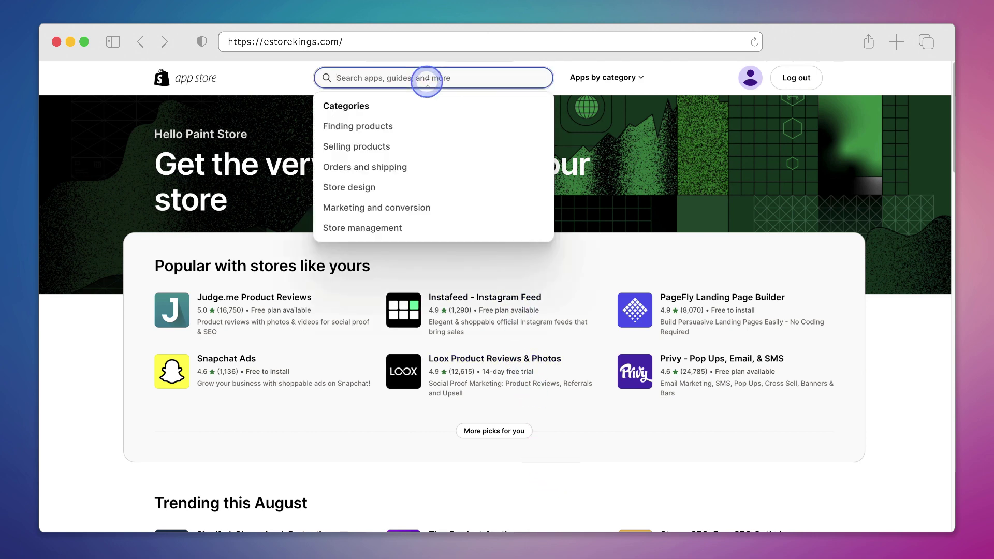
{"action": "type", "text": "shopify bundl"}
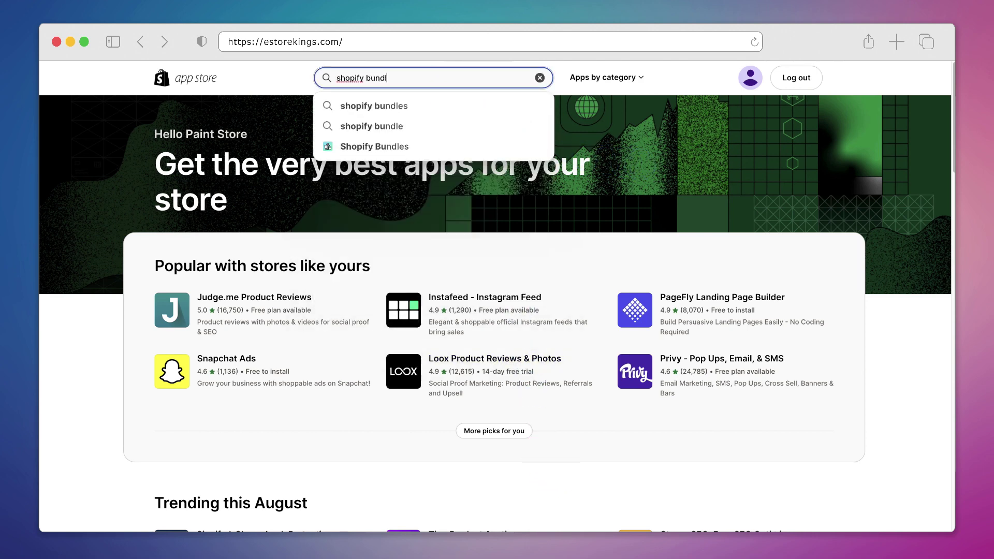
{"action": "type", "text": "es"}
{"action": "key", "text": "Return"}
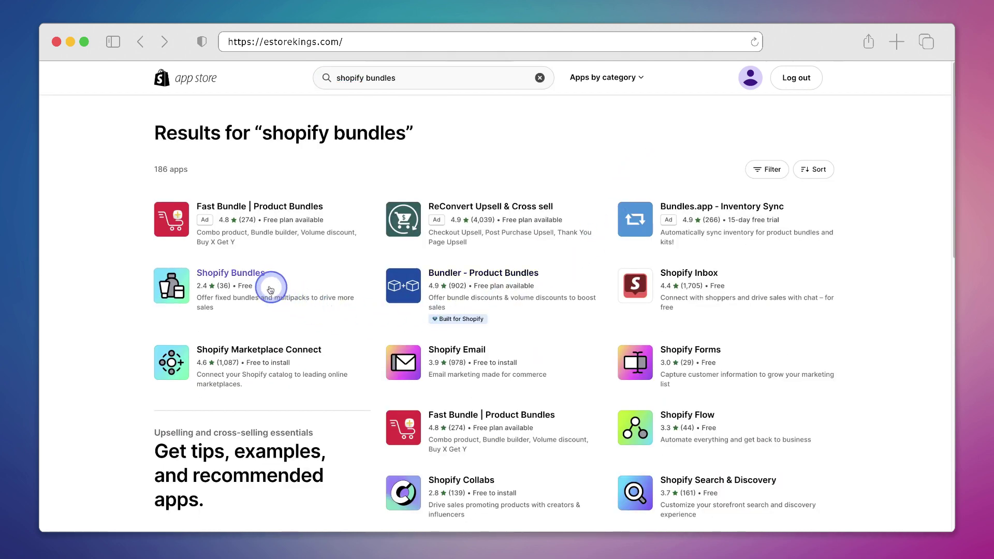
{"action": "left_click", "coordinate": [235, 275]}
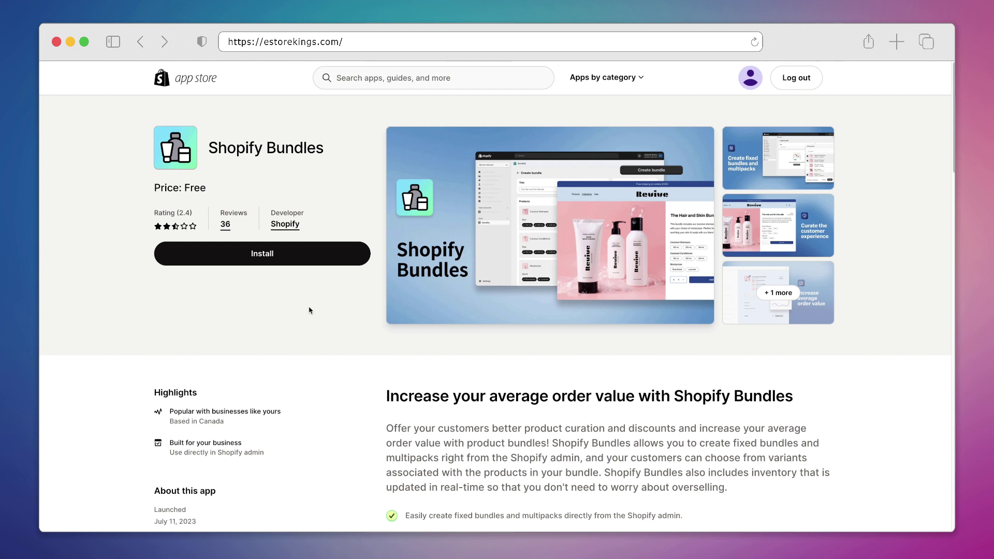
Install Bundles by Shopify on the Paint Store and confirm the installation
{"action": "left_click", "coordinate": [297, 257]}
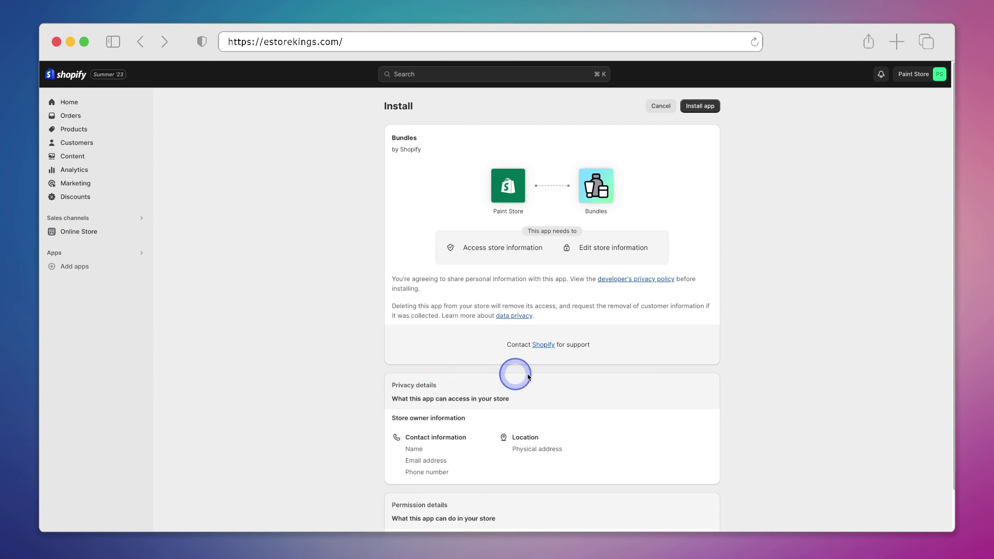
{"action": "left_click", "coordinate": [704, 106]}
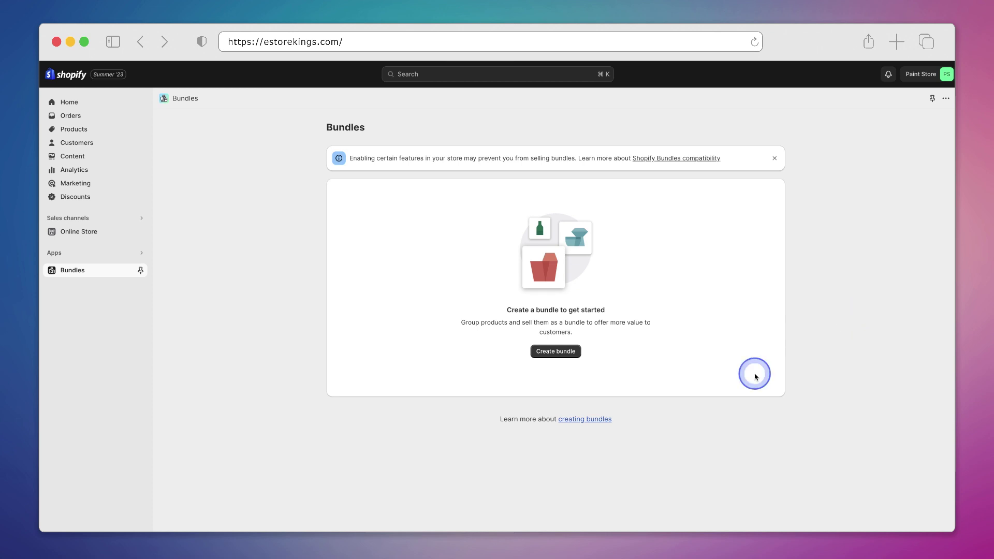
Create a bundle titled 'The Trim Trio' and search its product picker for 'roller'
{"action": "left_click", "coordinate": [563, 358]}
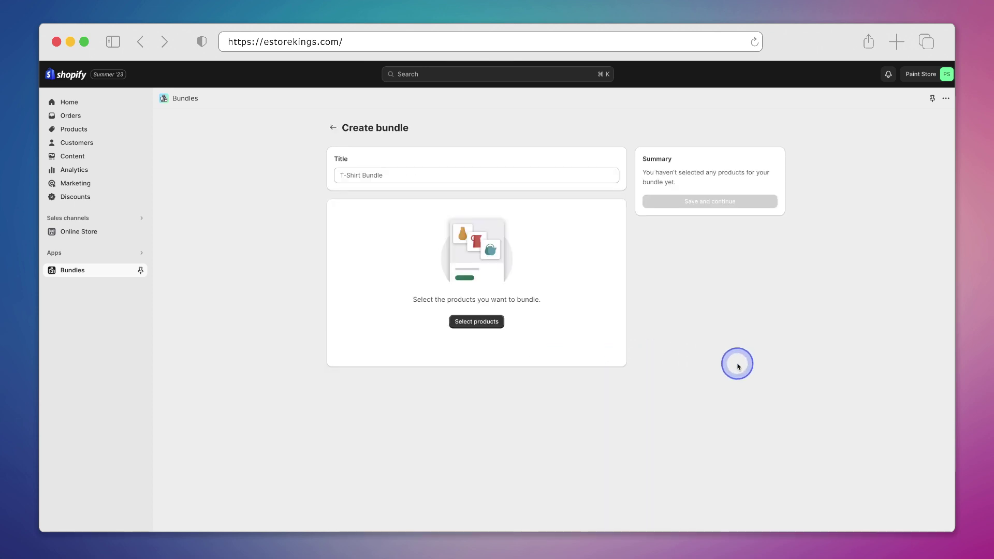
{"action": "left_click", "coordinate": [594, 176]}
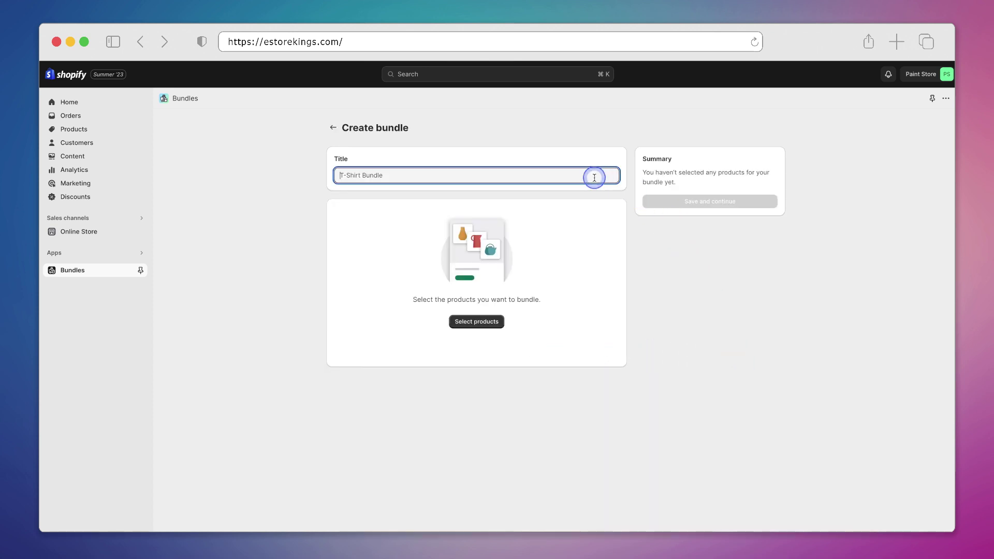
{"action": "type", "text": "The Trim Trio"}
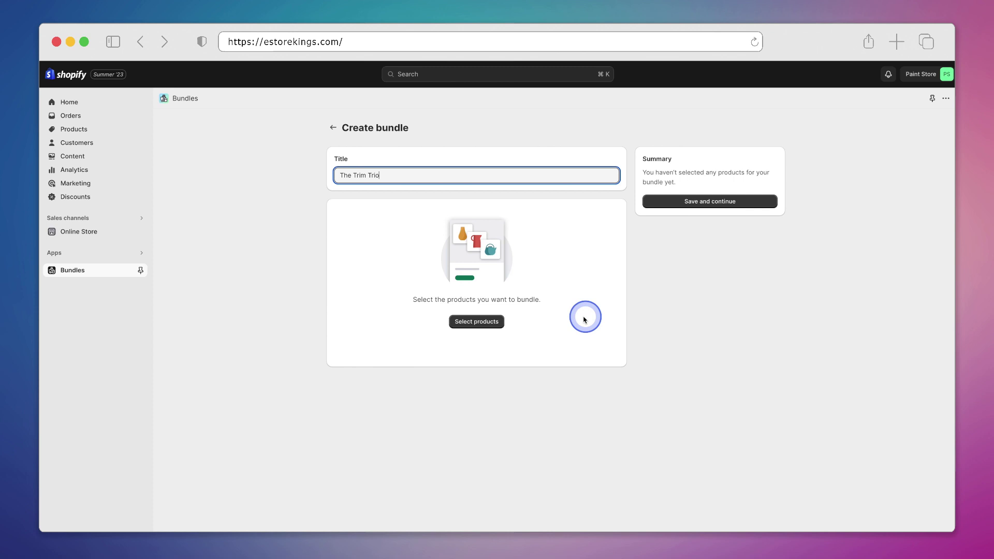
{"action": "left_click", "coordinate": [496, 326]}
{"action": "type", "text": "roller"}
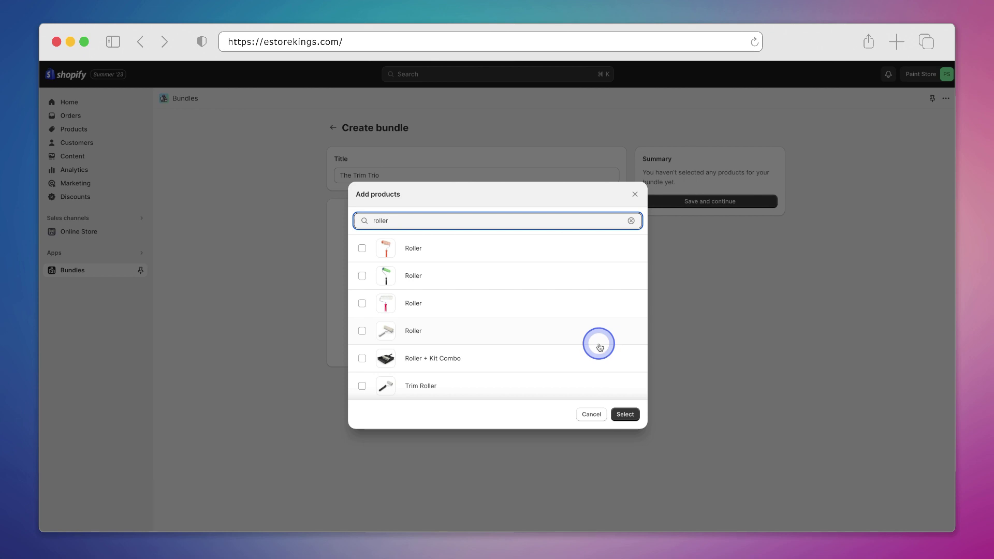
Check Trim Roller, then Mini Tray via 'tray' and the first Paint Brush via 'paint brush'
{"action": "left_click", "coordinate": [361, 388]}
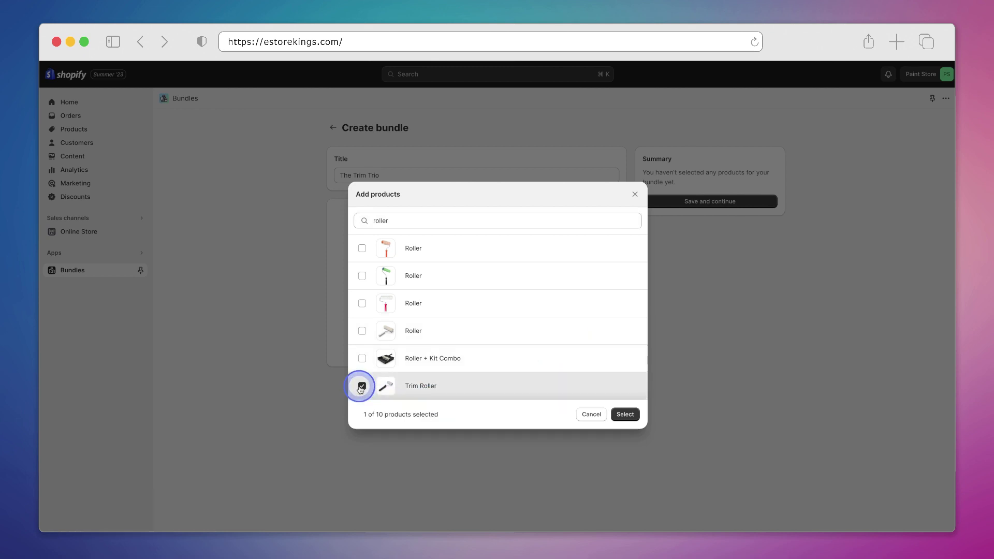
{"action": "double_click", "coordinate": [515, 218]}
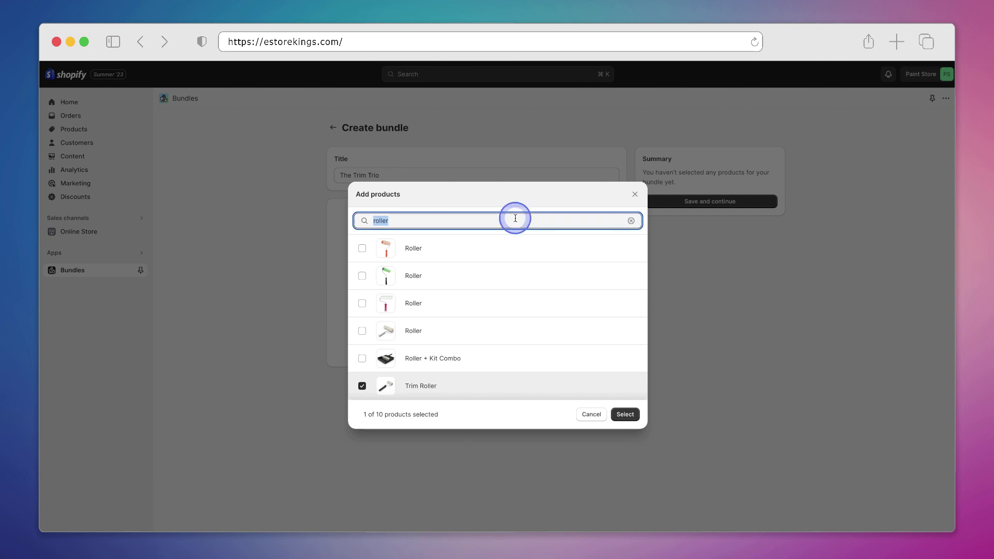
{"action": "type", "text": "tray"}
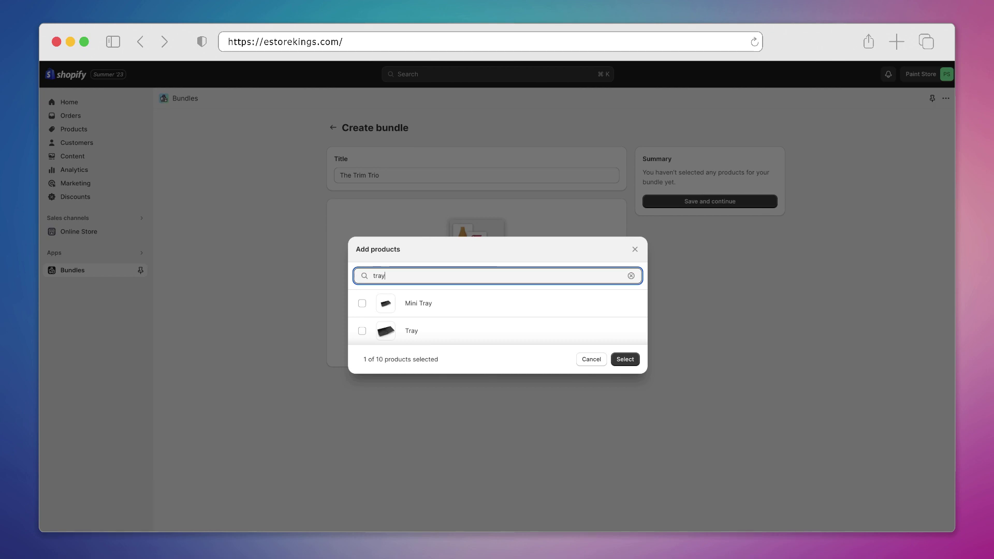
{"action": "left_click", "coordinate": [476, 296]}
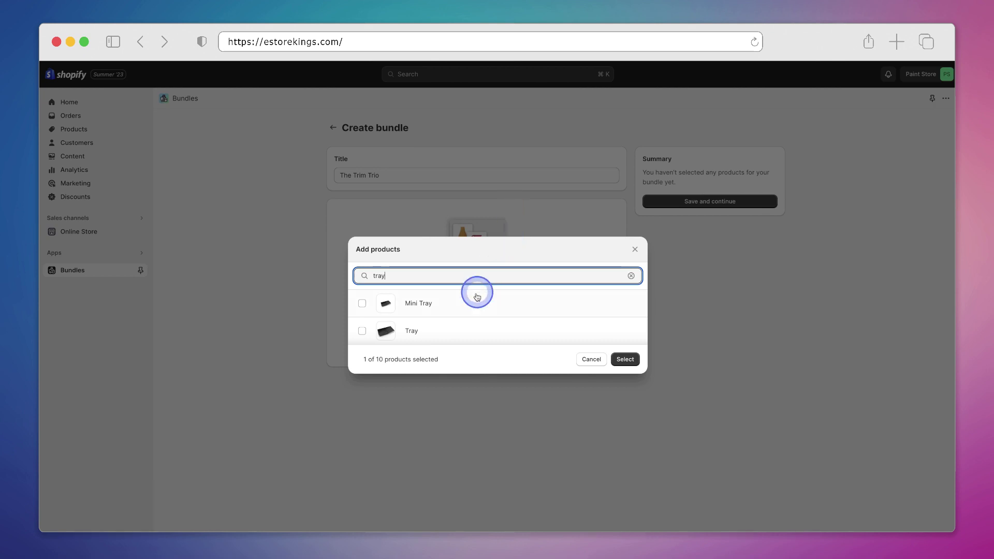
{"action": "left_click", "coordinate": [362, 303]}
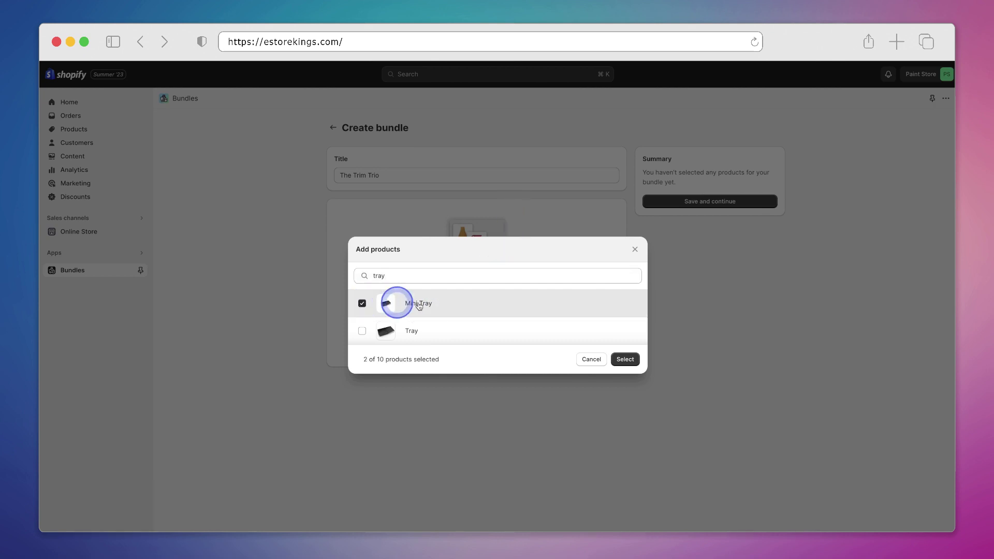
{"action": "left_click", "coordinate": [505, 275]}
{"action": "type", "text": "paint brush"}
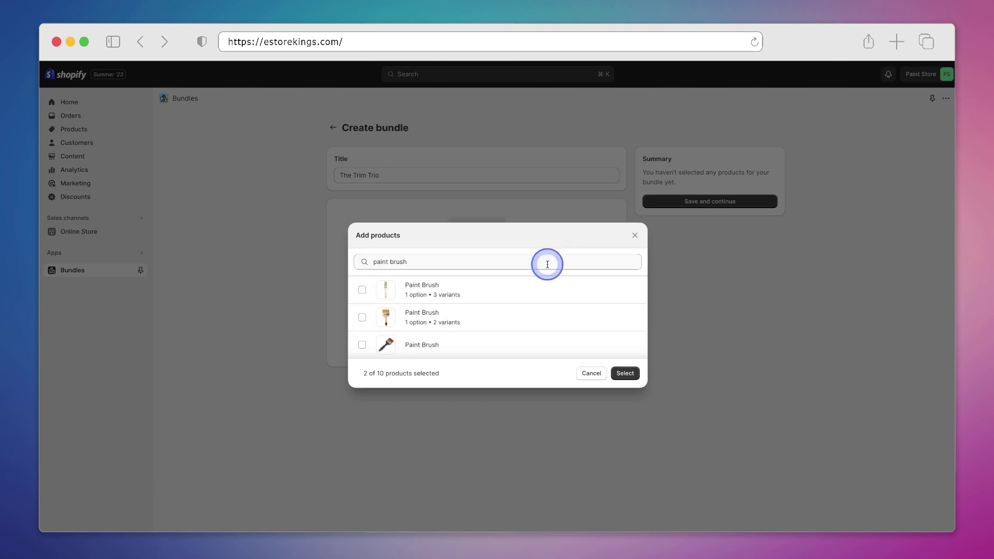
{"action": "left_click", "coordinate": [362, 290]}
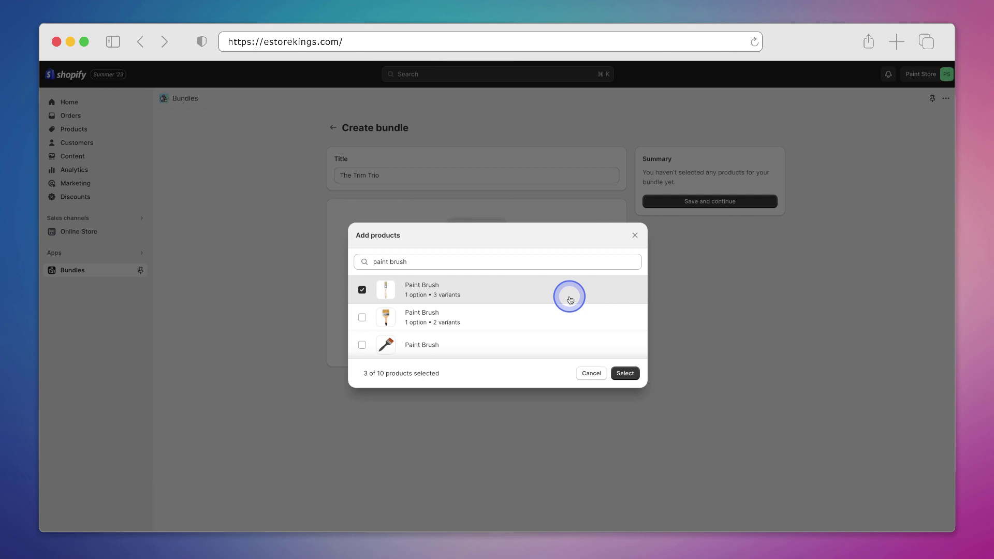
Add the three chosen products to the bundle and edit the Trim Roller quantity
{"action": "left_click", "coordinate": [625, 373]}
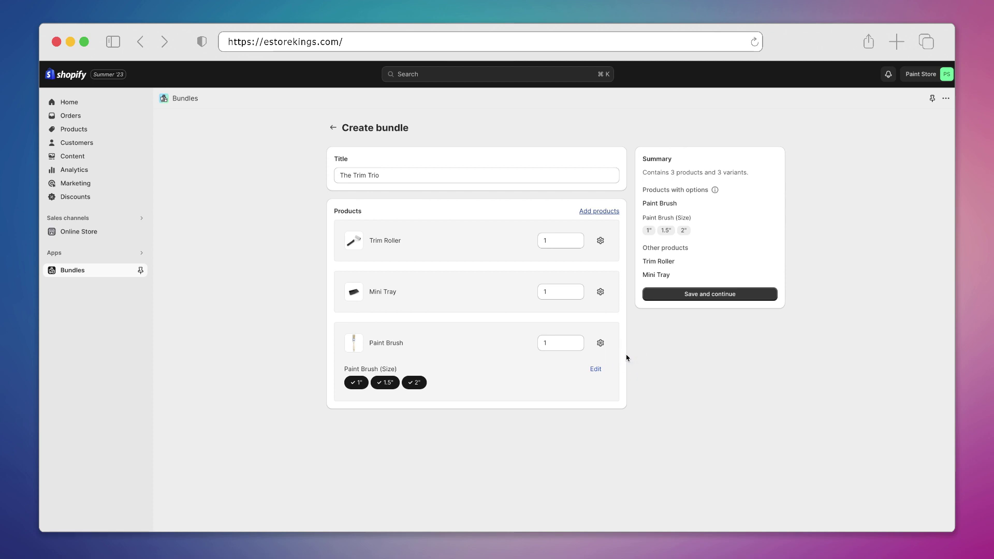
{"action": "left_click_drag", "start_coordinate": [559, 241], "coordinate": [462, 247]}
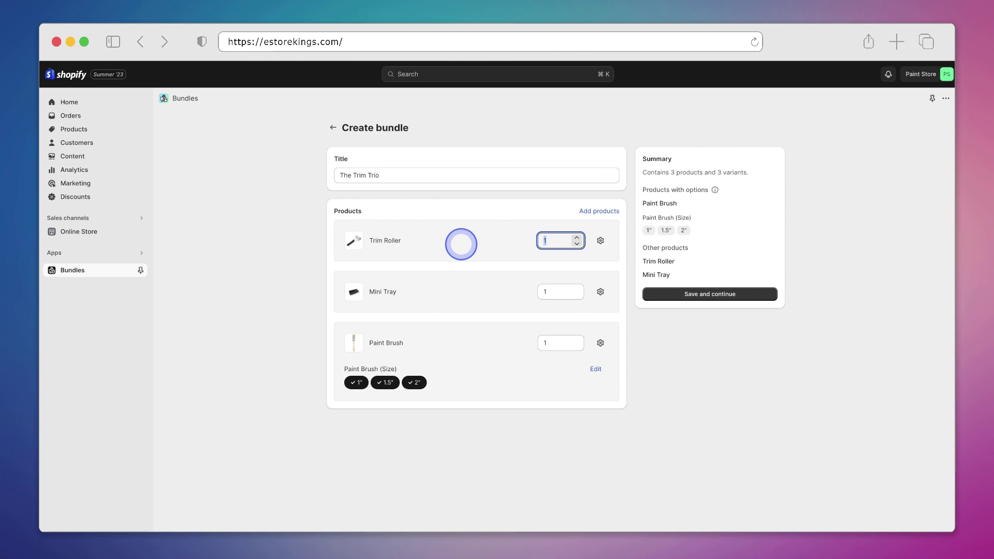
{"action": "left_click_drag", "start_coordinate": [548, 241], "coordinate": [486, 242]}
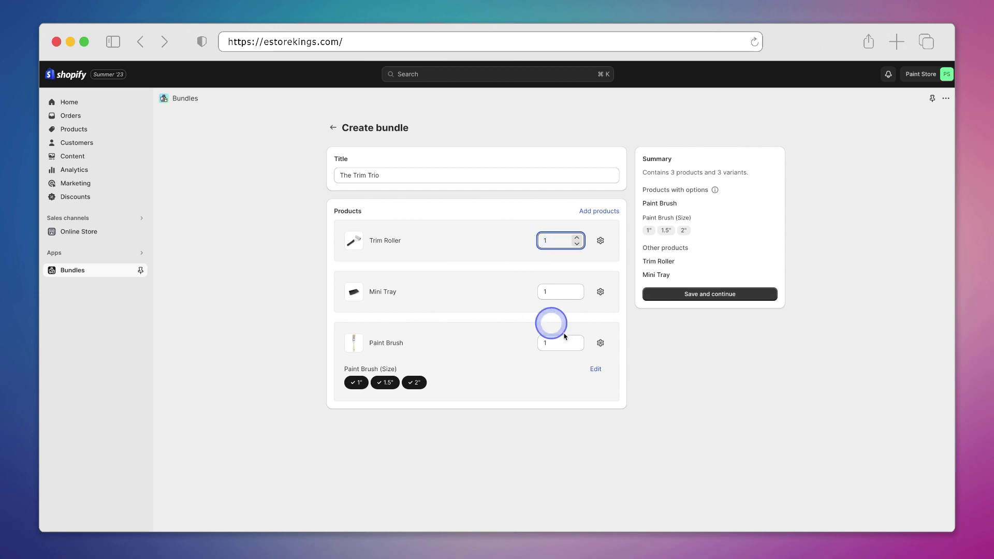
{"action": "left_click", "coordinate": [672, 379]}
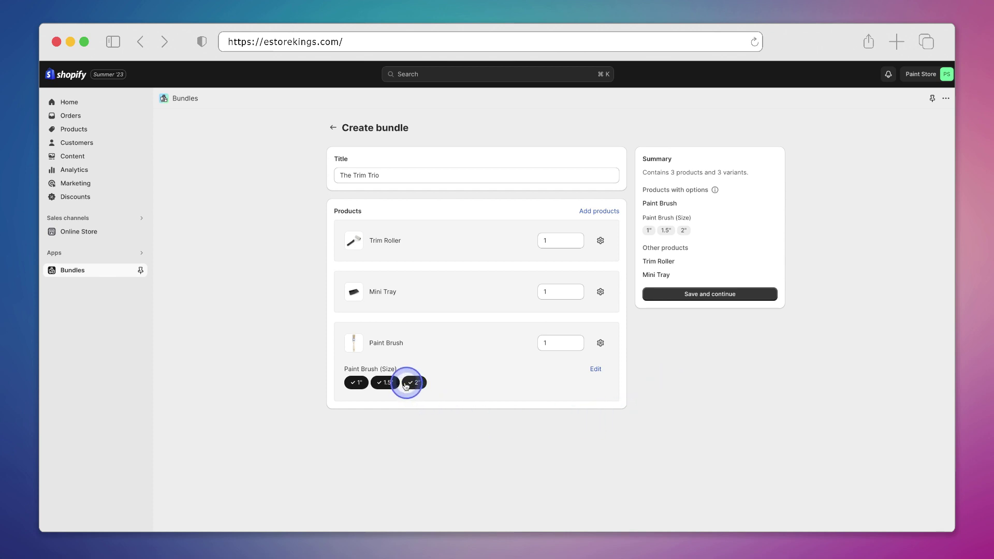
Drop the 1.5" and 2" Paint Brush sizes, keeping 1", and save the bundle
{"action": "left_click", "coordinate": [388, 383]}
{"action": "left_click", "coordinate": [406, 383]}
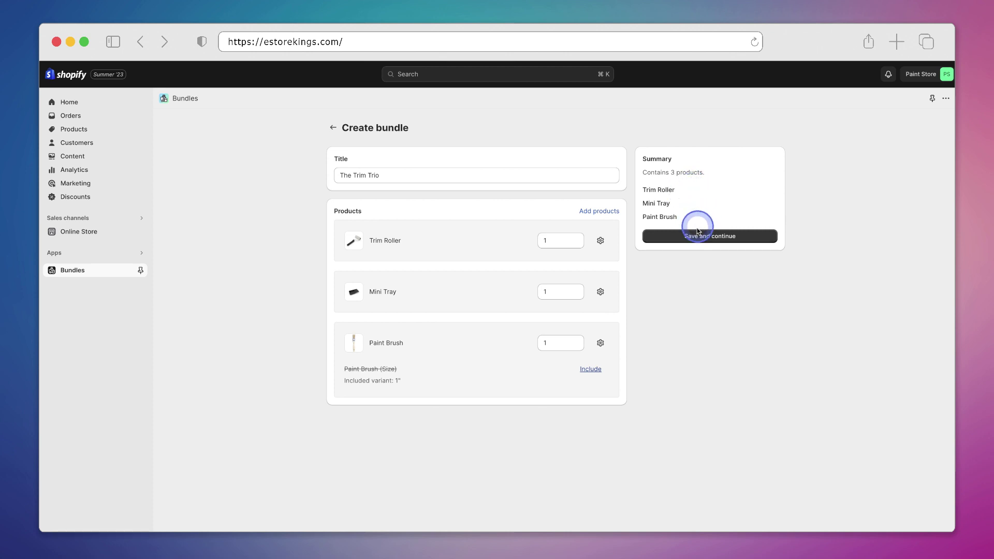
{"action": "left_click", "coordinate": [756, 237]}
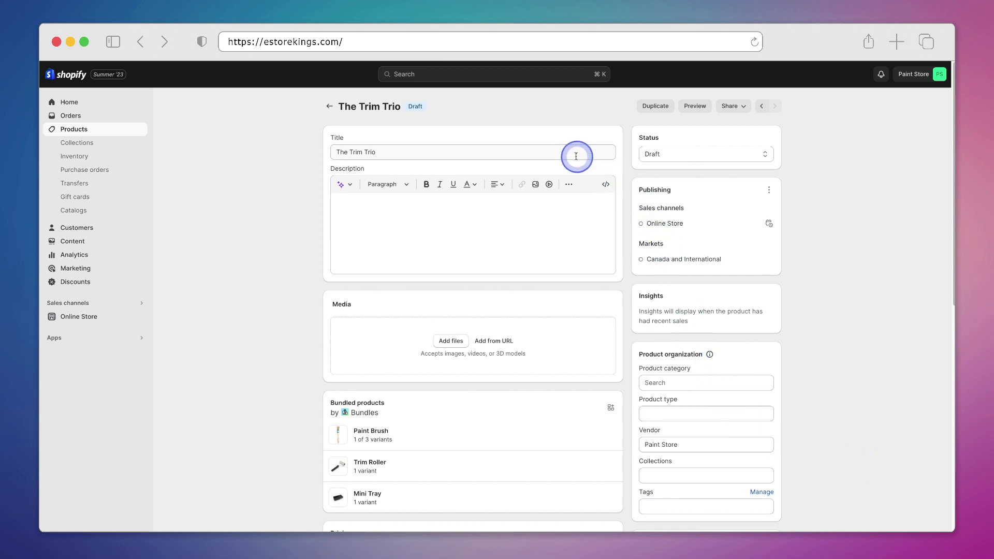
Enter the description 'Tackle any painting job with these awesome tools!' and upload the tools photo
{"action": "left_click", "coordinate": [556, 207]}
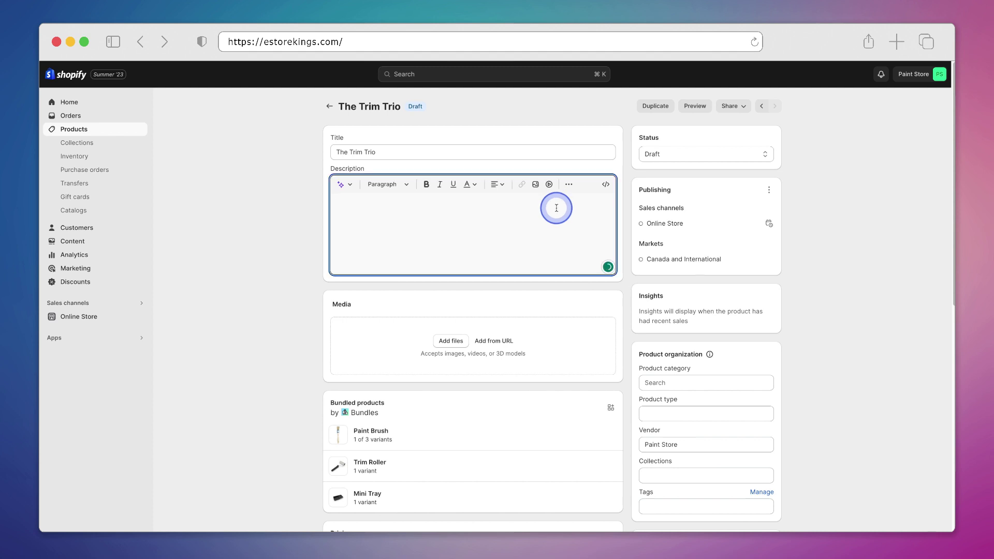
{"action": "type", "text": "Tackle any painting"}
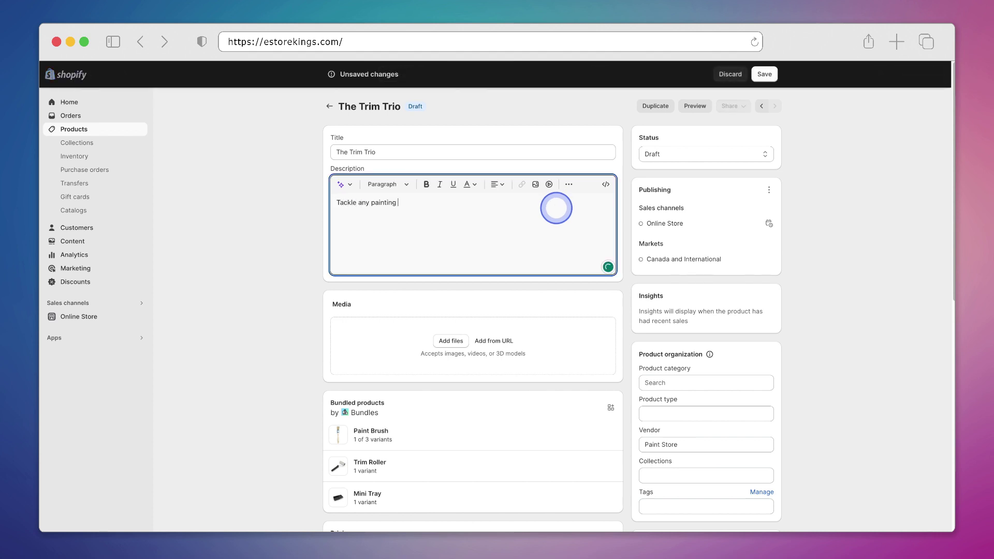
{"action": "type", "text": " job with these awesome tools!"}
{"action": "left_click", "coordinate": [558, 300]}
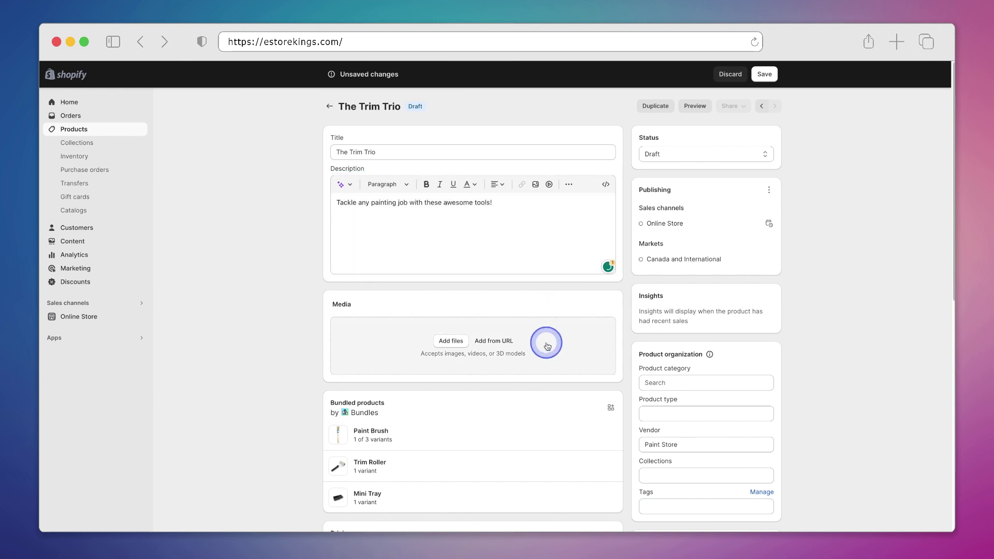
{"action": "left_click", "coordinate": [458, 341]}
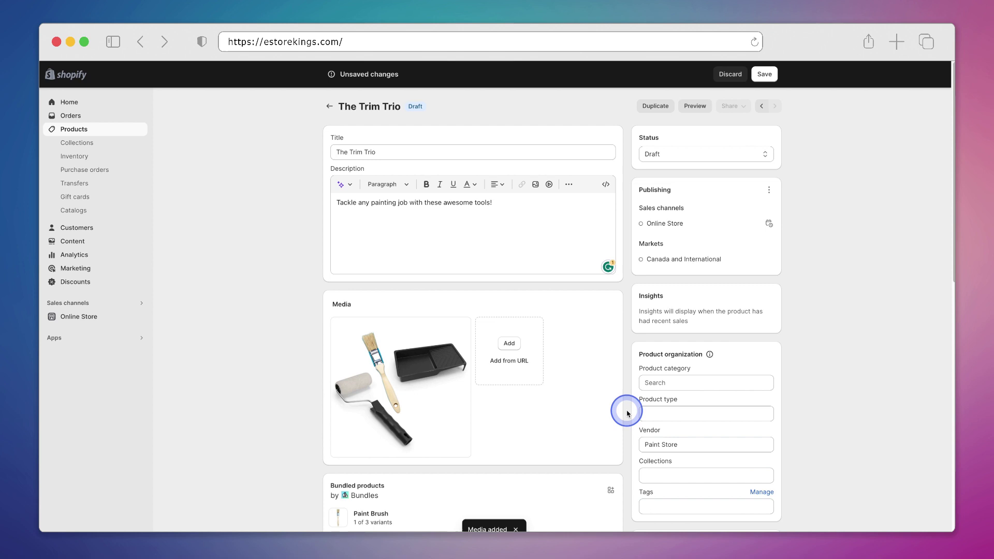
Change the bundle's Price from 21.97 to 19.99
{"action": "scroll", "coordinate": [627, 413], "scroll_direction": "down", "scroll_amount": 5}
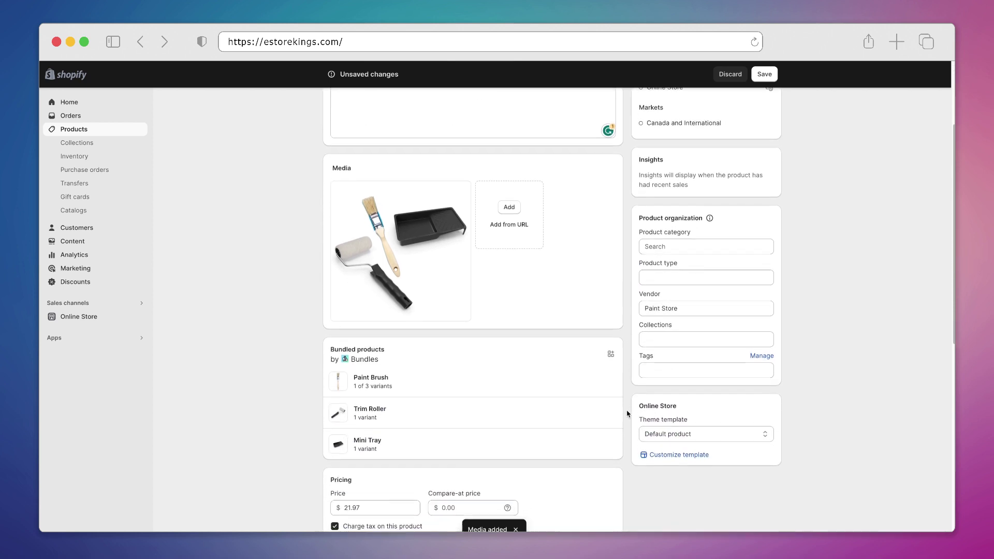
{"action": "scroll", "coordinate": [627, 413], "scroll_direction": "down", "scroll_amount": 3}
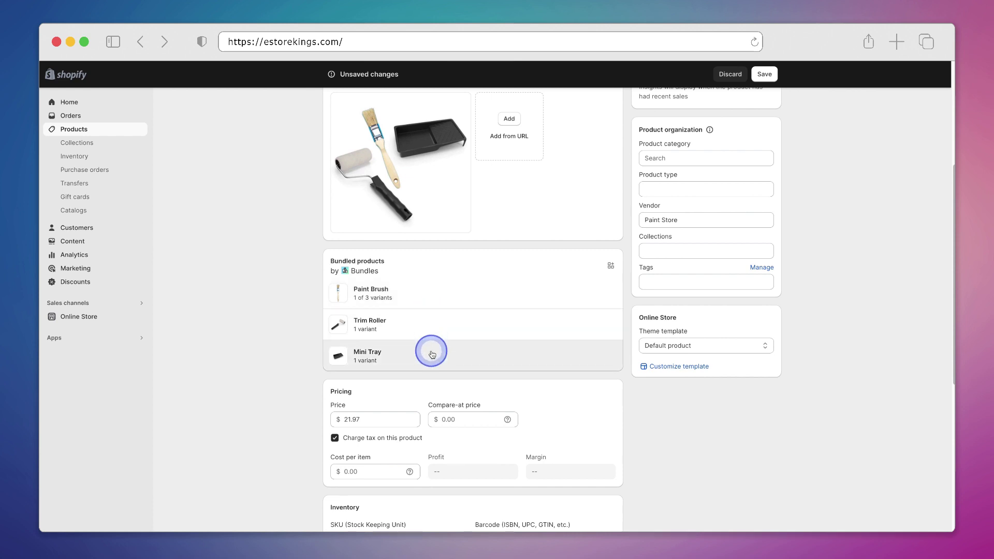
{"action": "scroll", "coordinate": [563, 298], "scroll_direction": "down", "scroll_amount": 5}
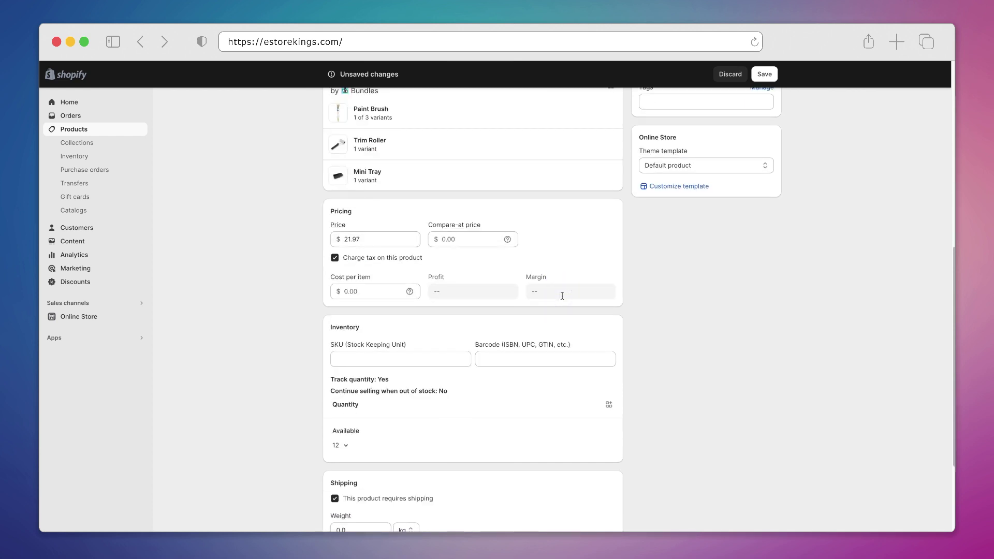
{"action": "left_click", "coordinate": [381, 238]}
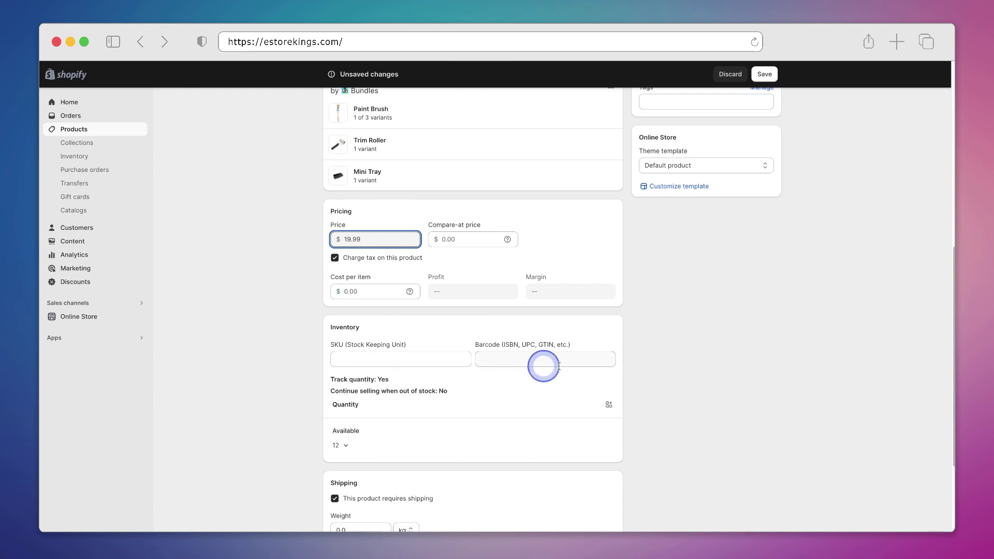
{"action": "left_click", "coordinate": [665, 360]}
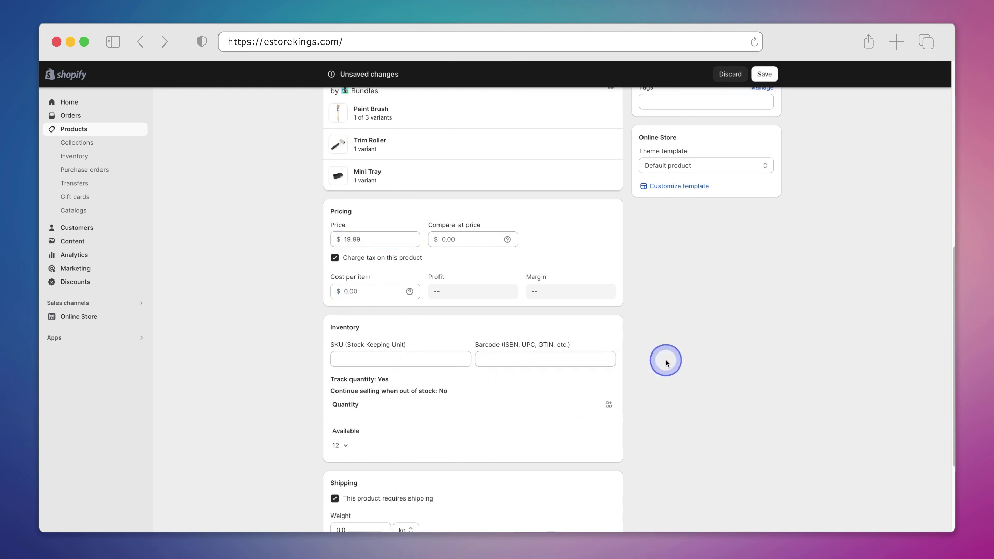
Review how the 12 available quantity is set by the lowest-inventory bundled product
{"action": "scroll", "coordinate": [666, 362], "scroll_direction": "down", "scroll_amount": 5}
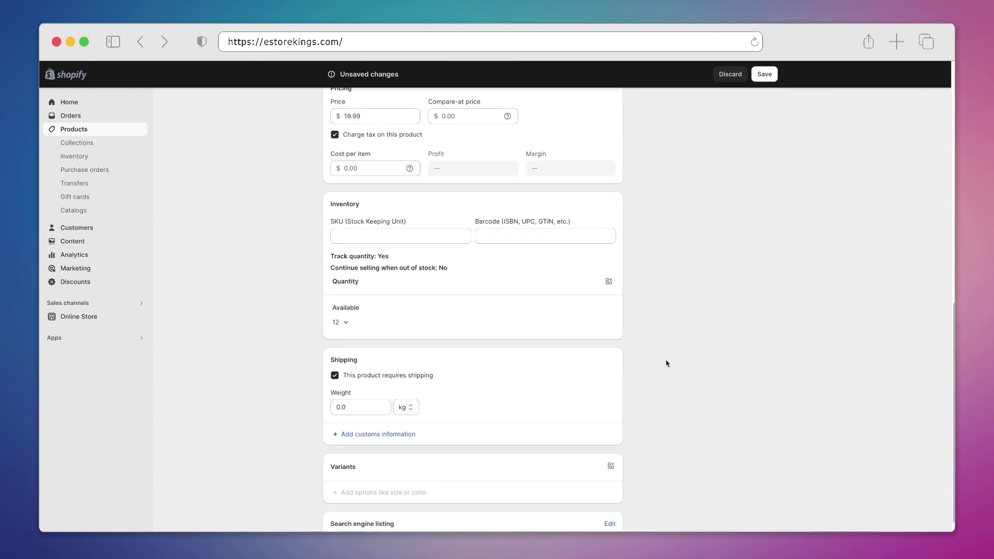
{"action": "left_click", "coordinate": [346, 323]}
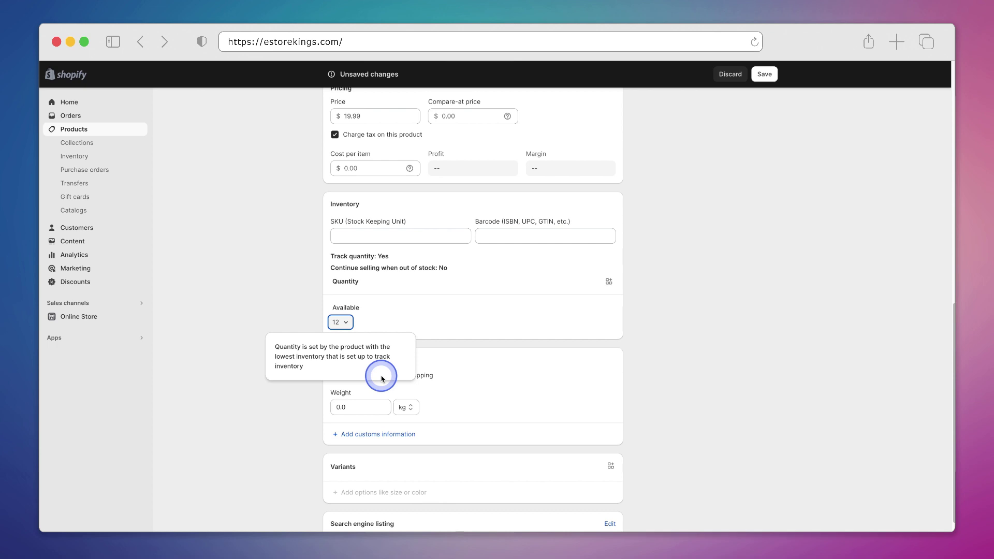
{"action": "left_click_drag", "start_coordinate": [276, 347], "coordinate": [400, 371]}
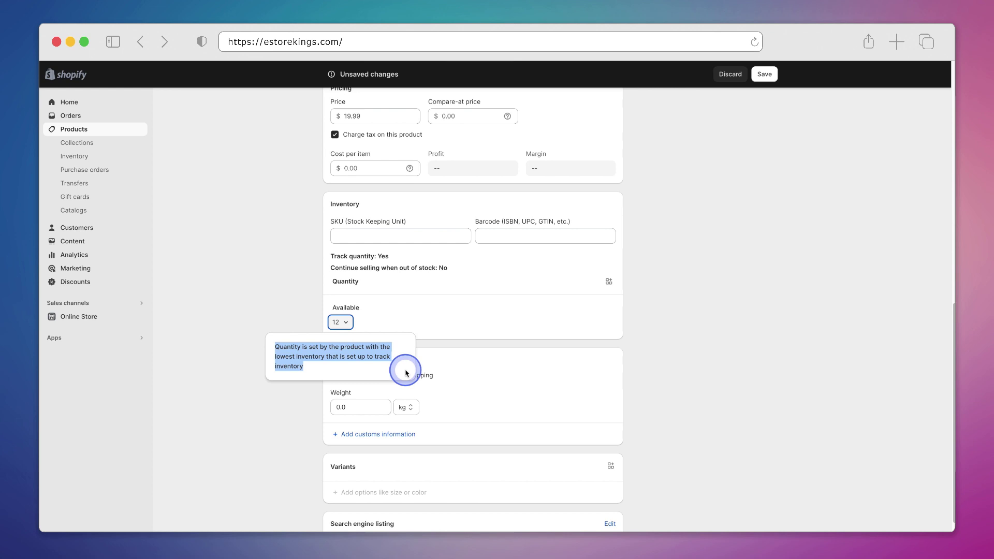
Set The Trim Trio's product status to Active
{"action": "left_click", "coordinate": [705, 384]}
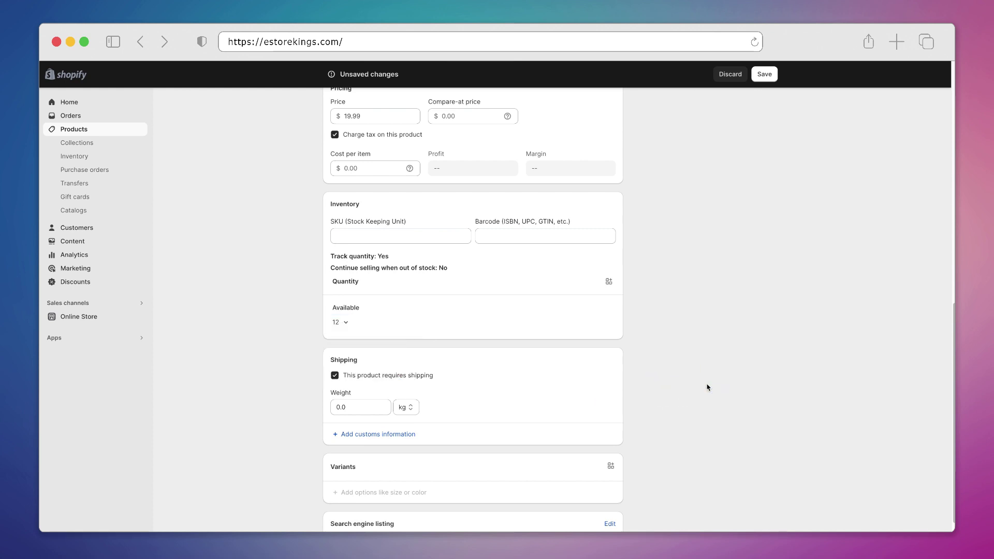
{"action": "scroll", "coordinate": [707, 387], "scroll_direction": "up", "scroll_amount": 10}
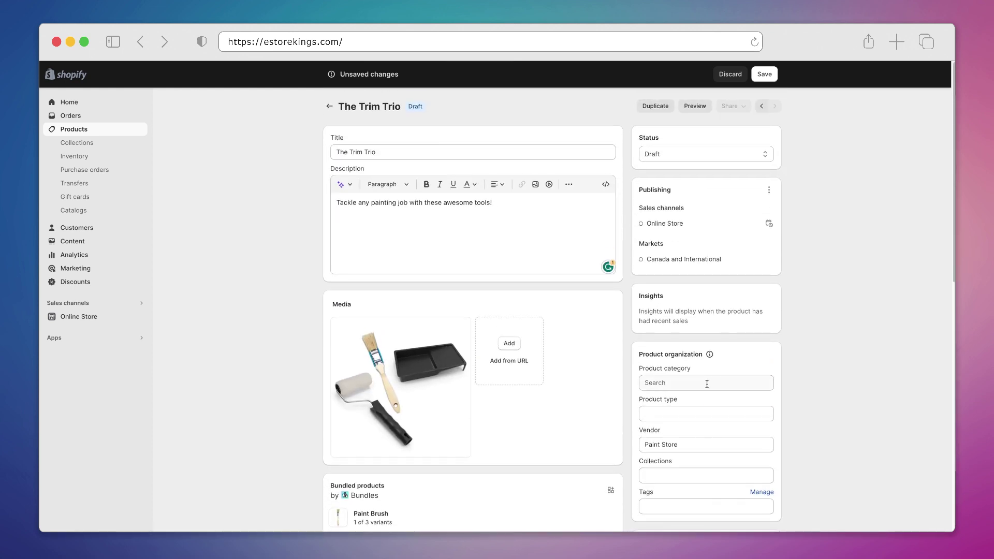
{"action": "left_click", "coordinate": [761, 159]}
{"action": "left_click", "coordinate": [758, 142]}
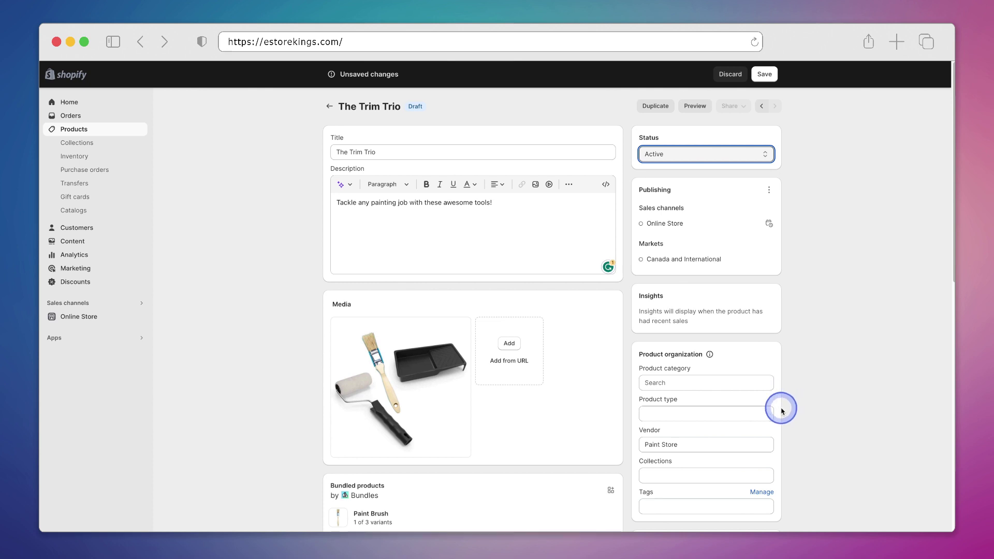
Add the product to the Painting Tools collection and save it
{"action": "left_click", "coordinate": [760, 476]}
{"action": "type", "text": "tool"}
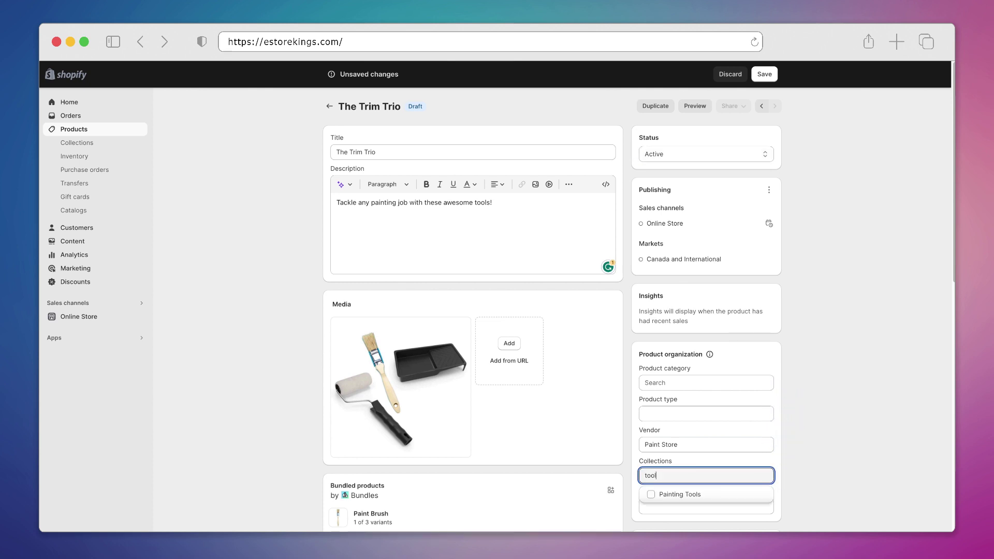
{"action": "left_click", "coordinate": [755, 477]}
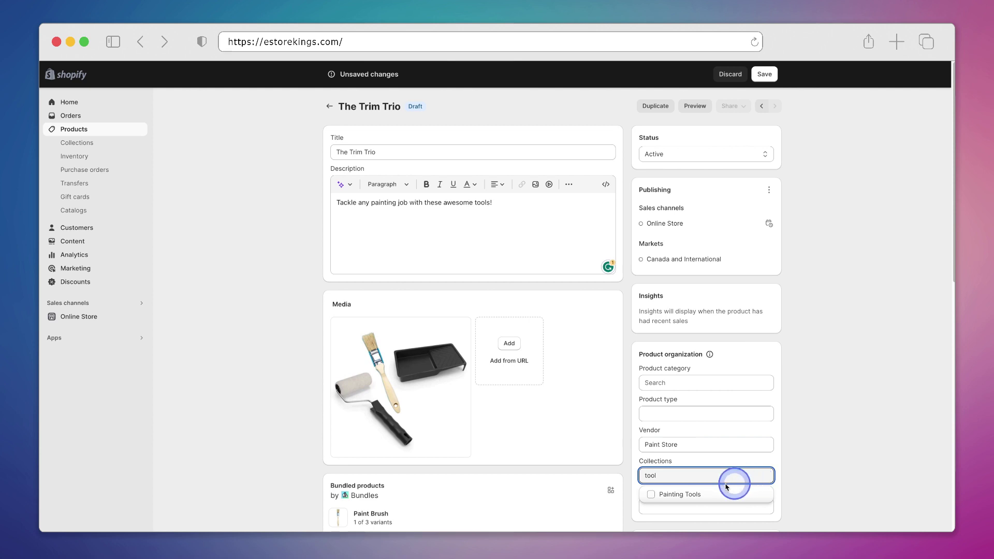
{"action": "left_click", "coordinate": [701, 495]}
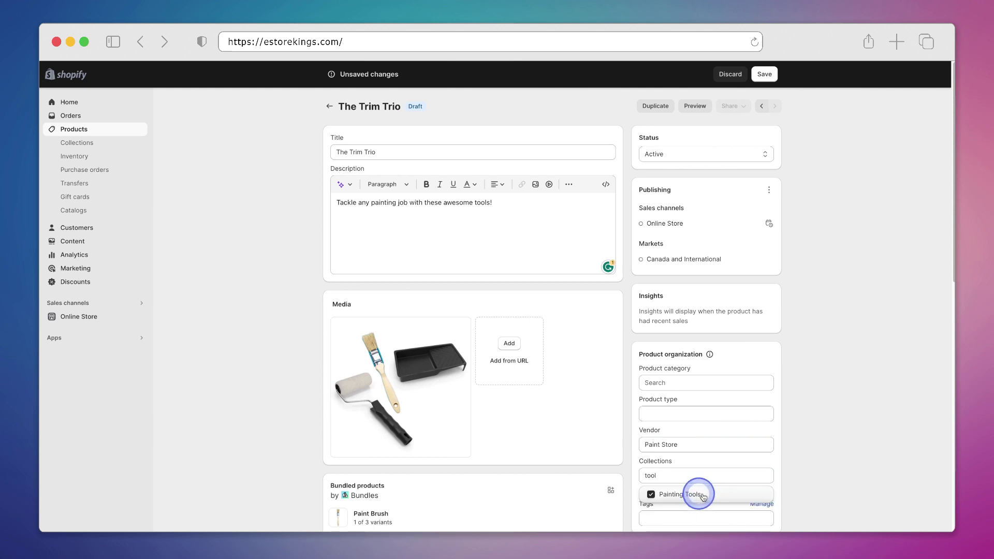
{"action": "left_click", "coordinate": [832, 441]}
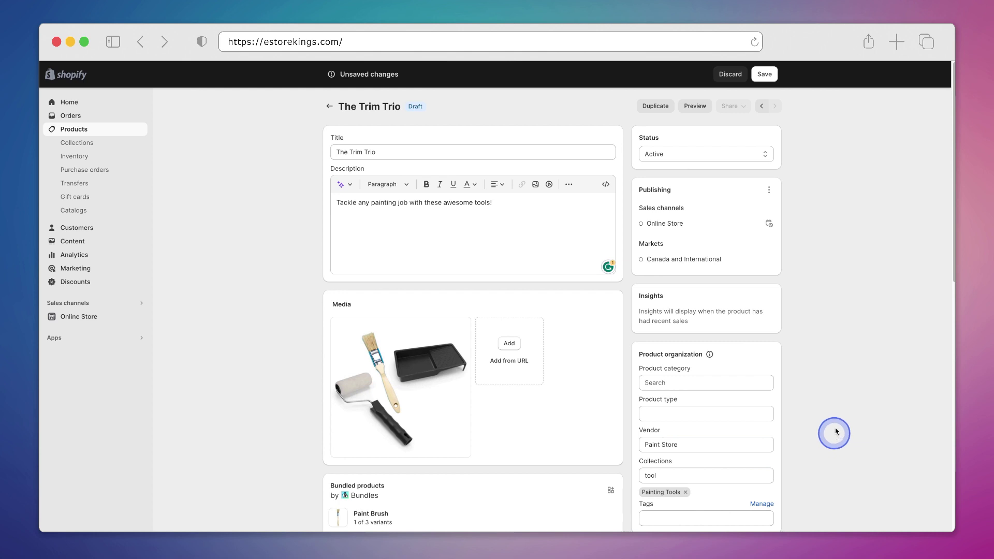
{"action": "left_click", "coordinate": [771, 77]}
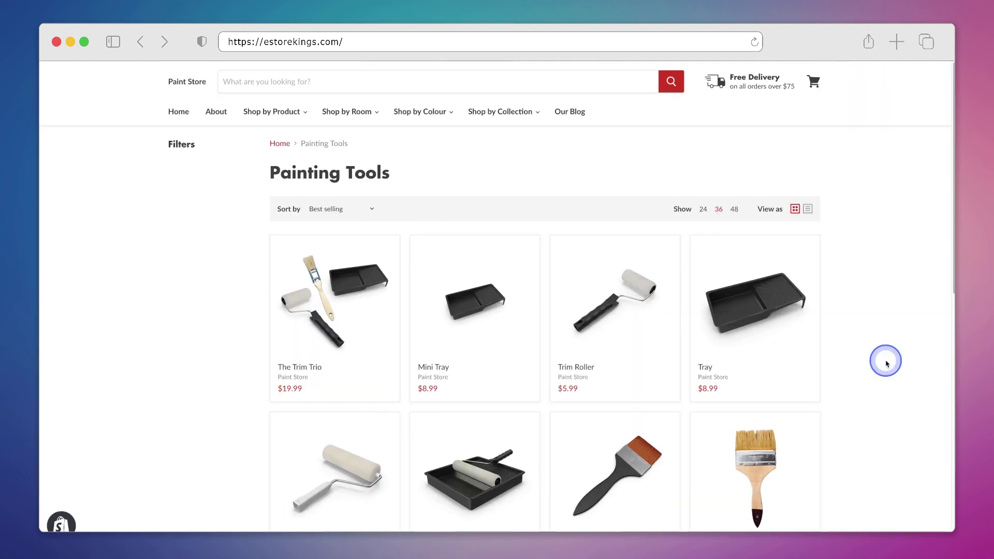
Open The Trim Trio from the Painting Tools collection and add one to the cart at $19.99
{"action": "left_click", "coordinate": [316, 288]}
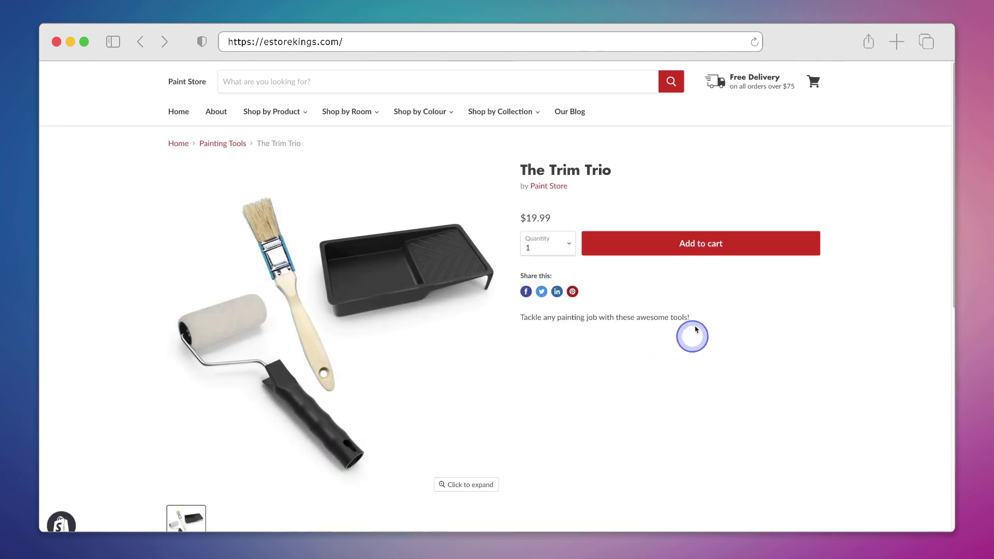
{"action": "left_click", "coordinate": [708, 254]}
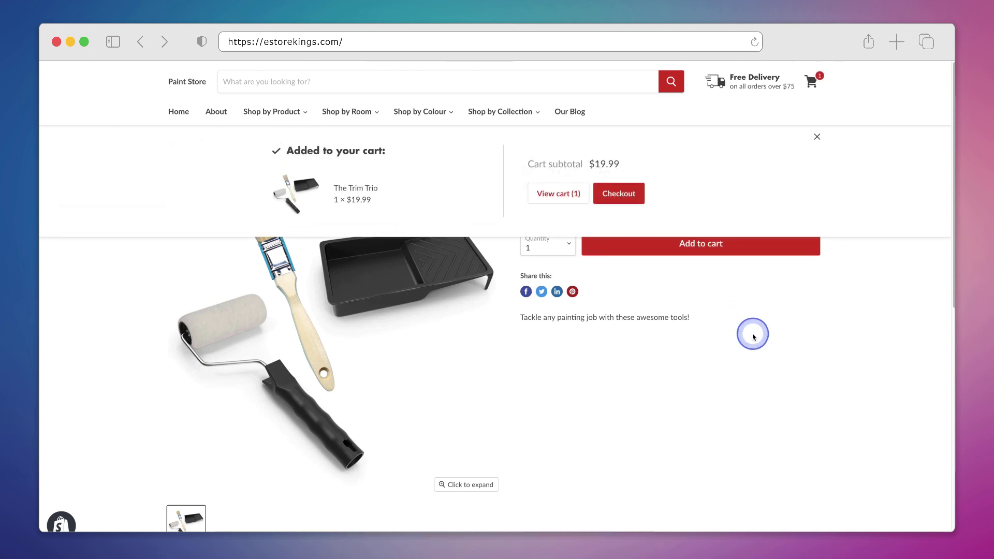
Proceed to checkout with the single $19.99 Trim Trio in the cart
{"action": "left_click", "coordinate": [637, 195]}
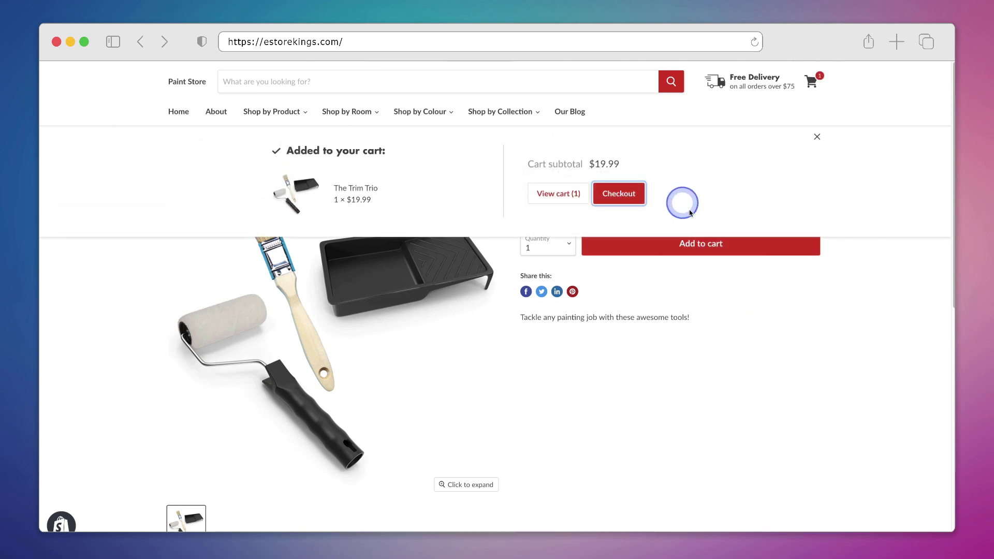